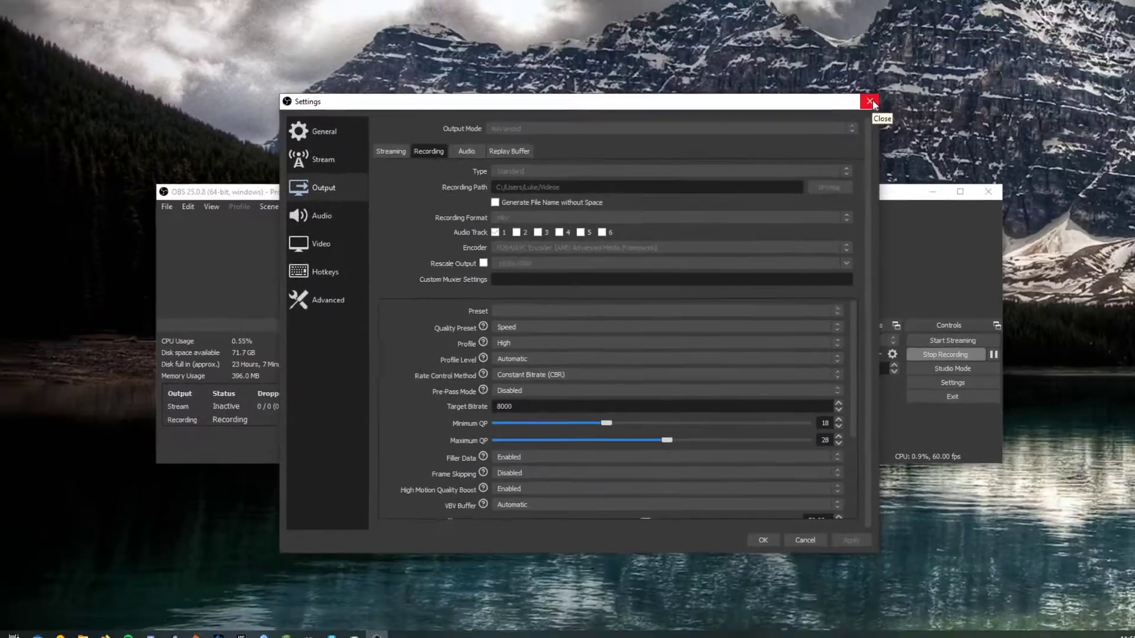
Review the recording encoder options in the output settings, close the settings and minimize OBS.
scroll(420, 358, "down", 3)
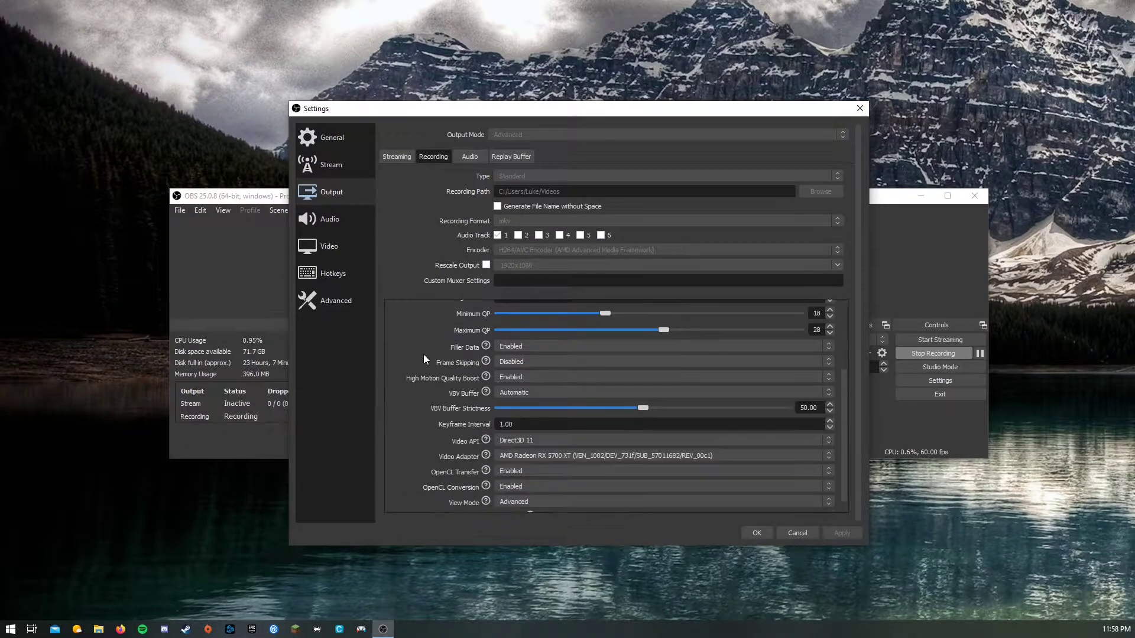
scroll(428, 349, "up", 3)
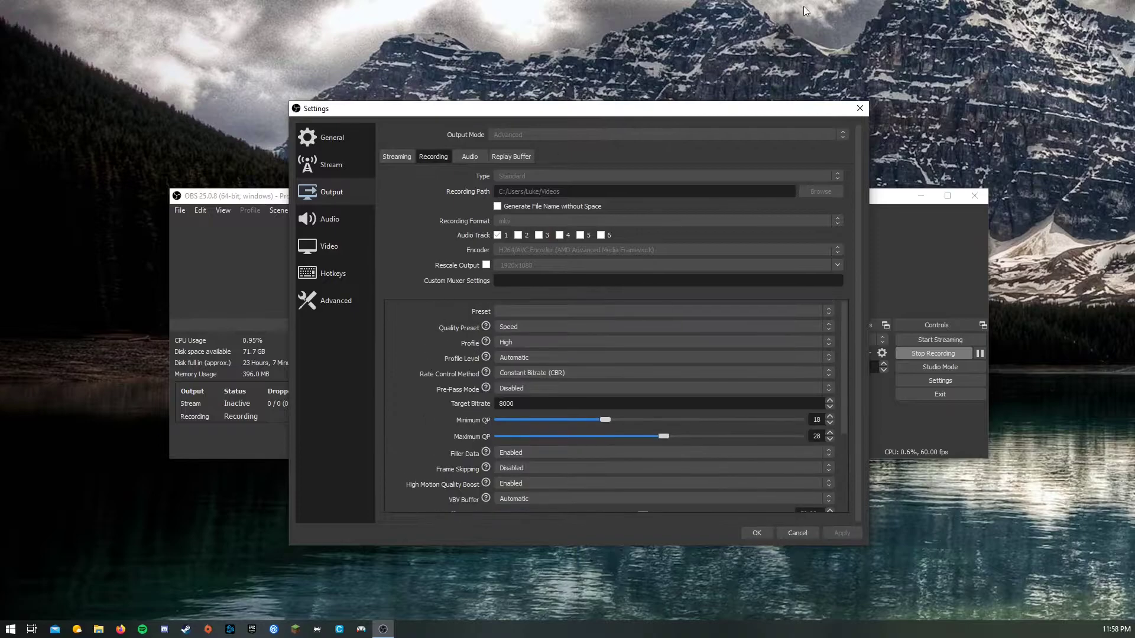
left_click(860, 108)
left_click(918, 196)
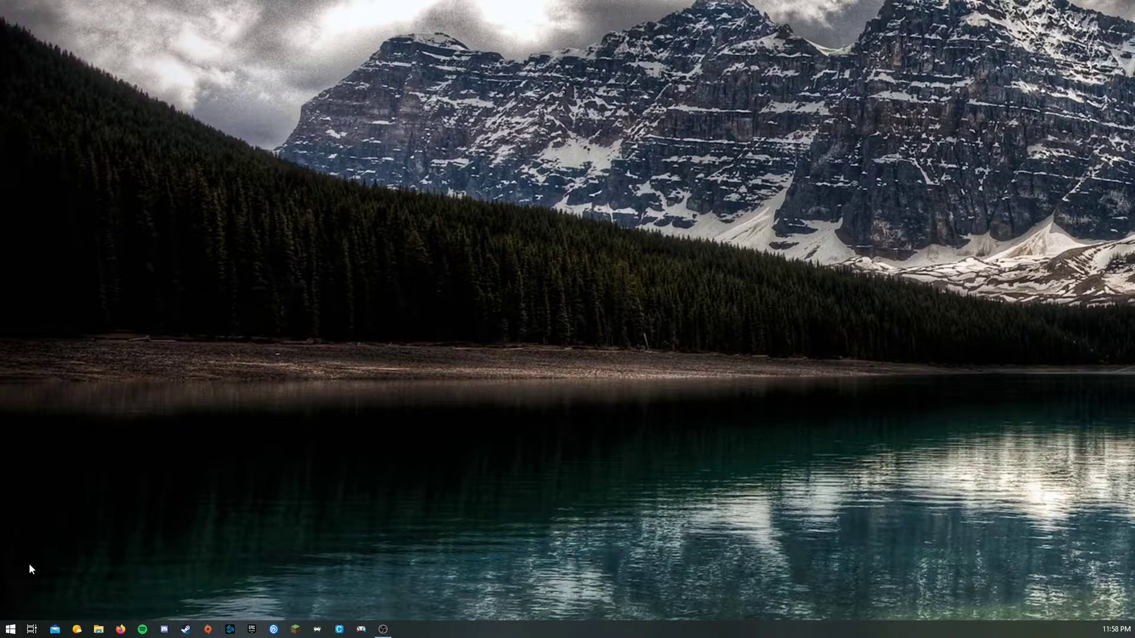
Search Windows for "obs", open the file location of OBS Studio (64bit), and open its shortcut's properties.
key("super")
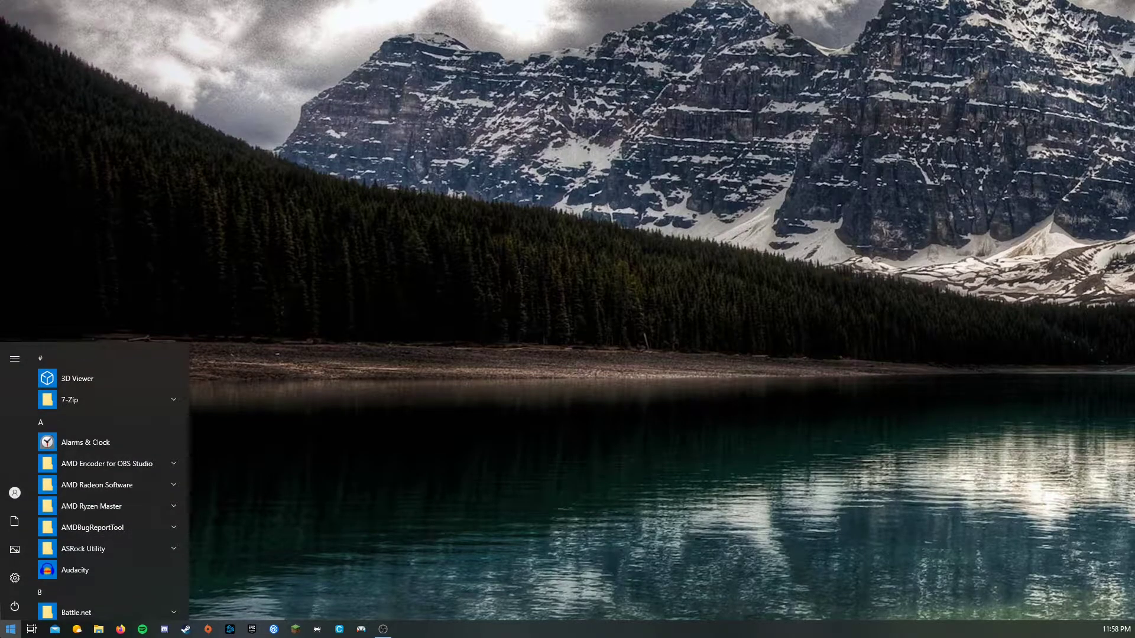
type("obs")
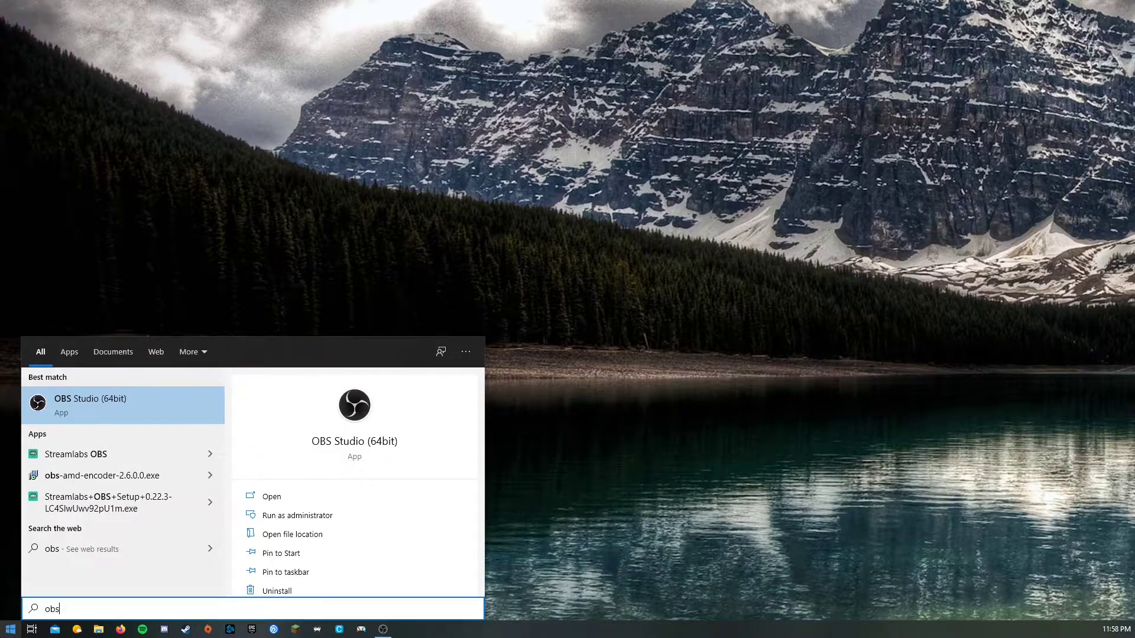
right_click(100, 400)
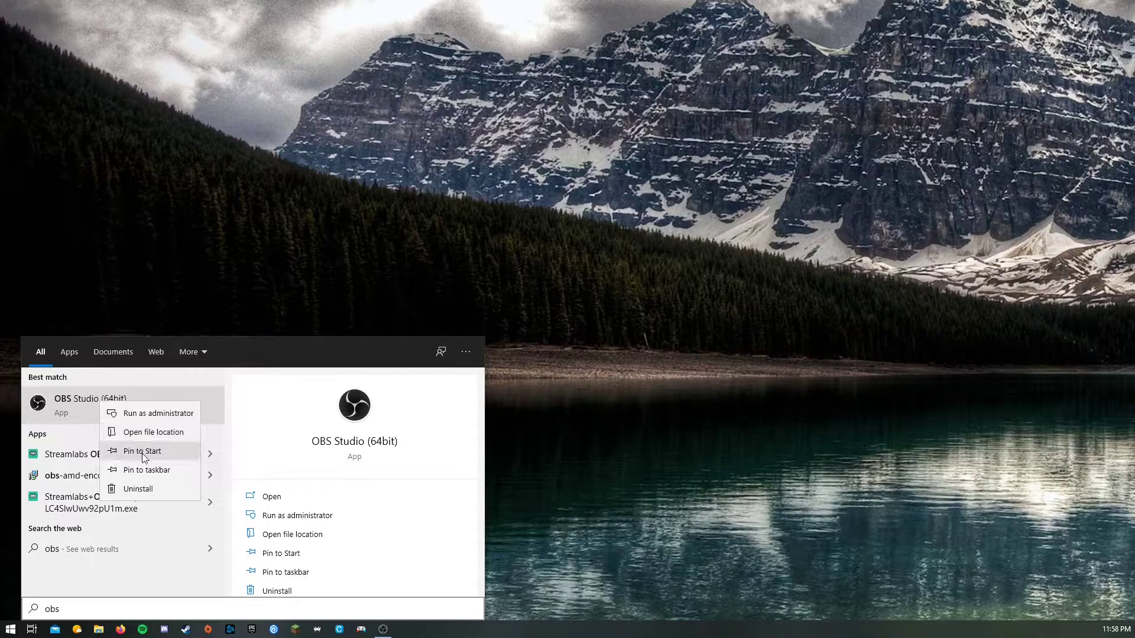
left_click(157, 435)
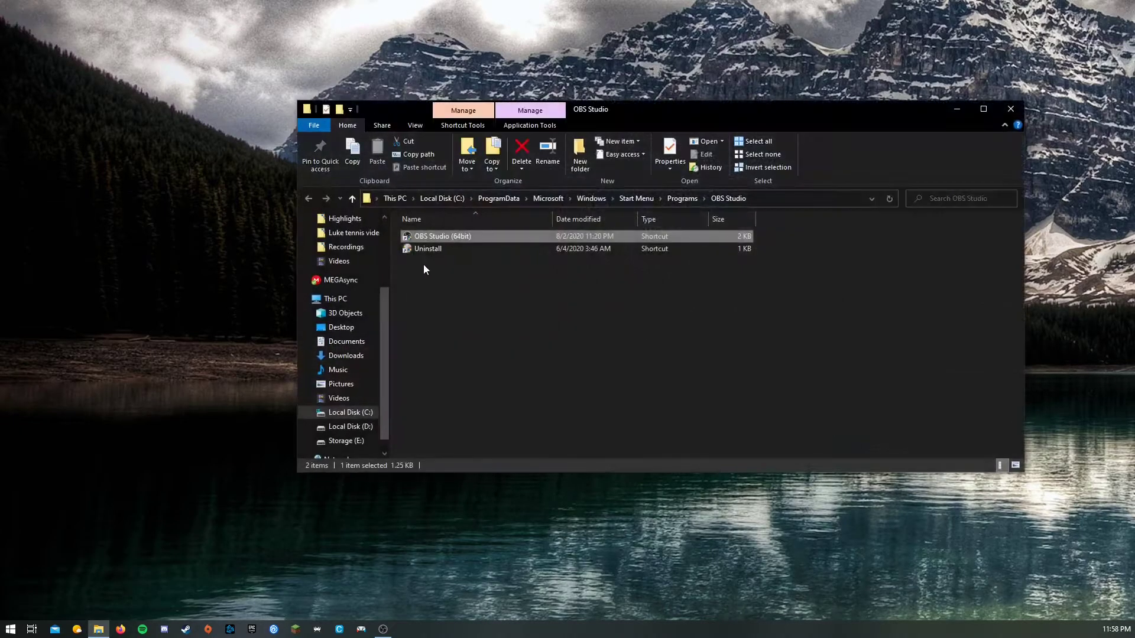
right_click(484, 236)
left_click(526, 492)
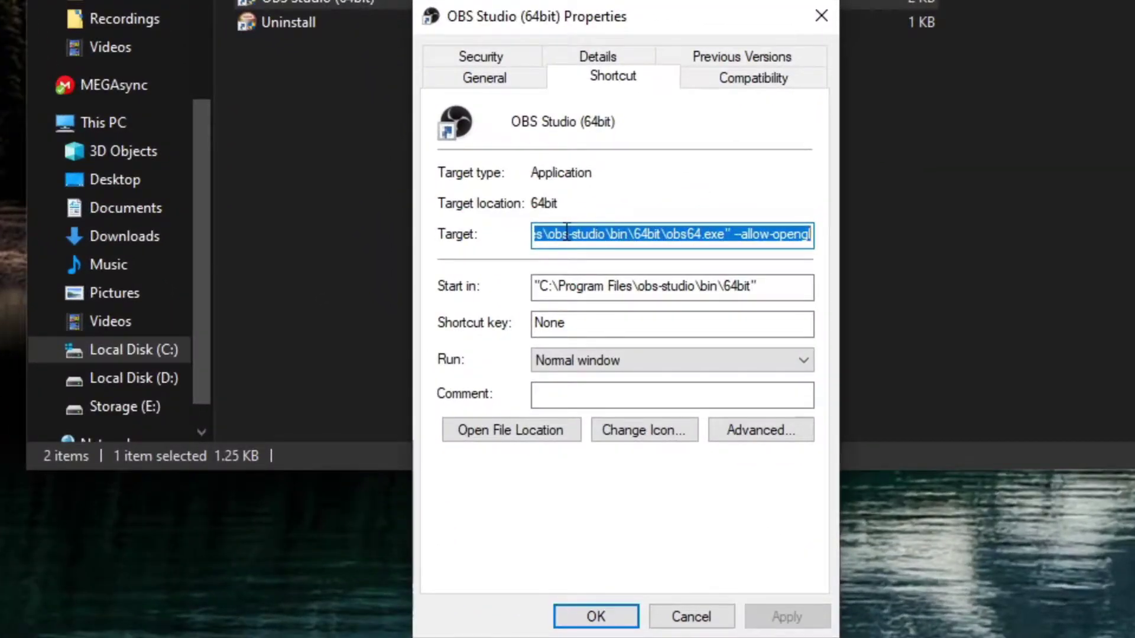
Inspect the launch parameter at the end of the OBS shortcut's target path.
left_click(564, 312)
left_click(731, 234)
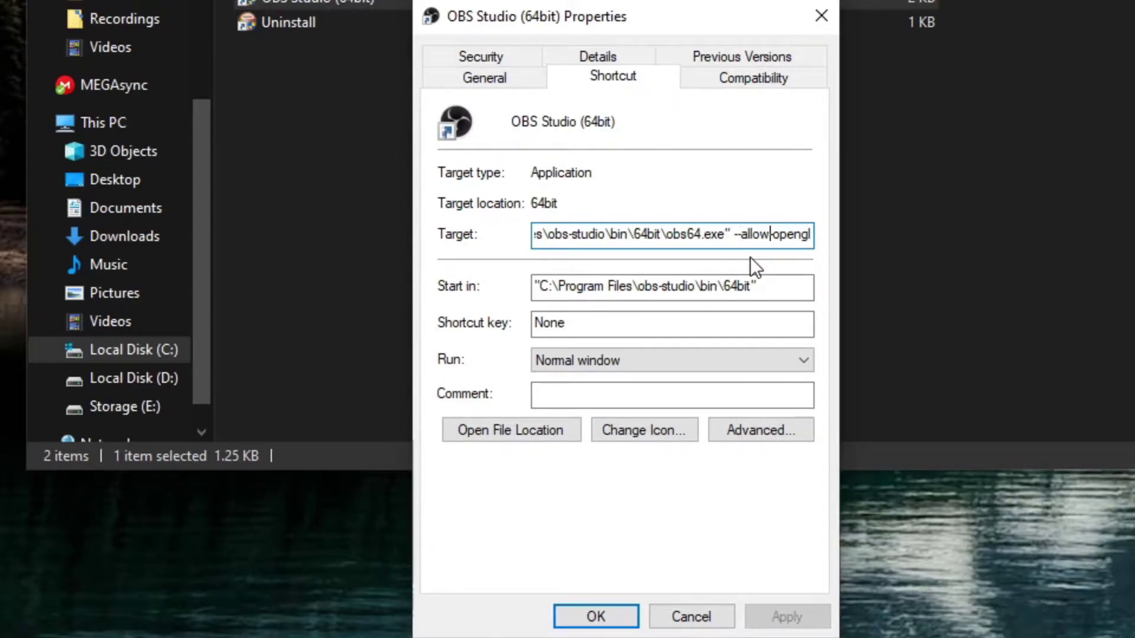
key("Right")
key("Right")
key("Right")
key("Right")
Check the OBS shortcut's compatibility mode settings and close its properties.
left_click(721, 84)
left_click(670, 89)
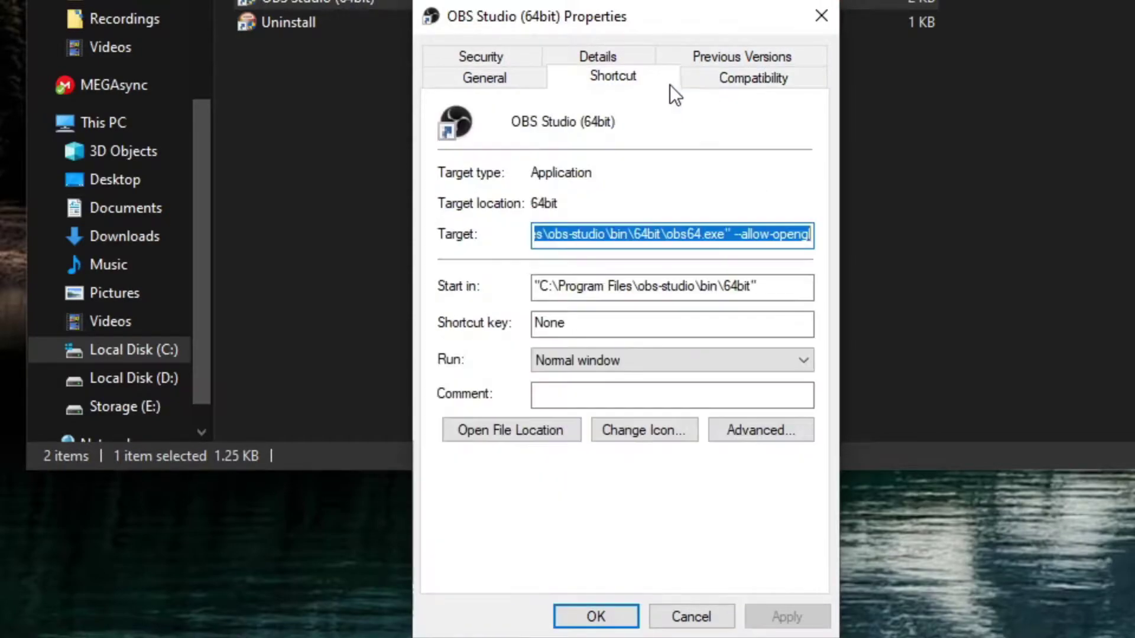
left_click(721, 85)
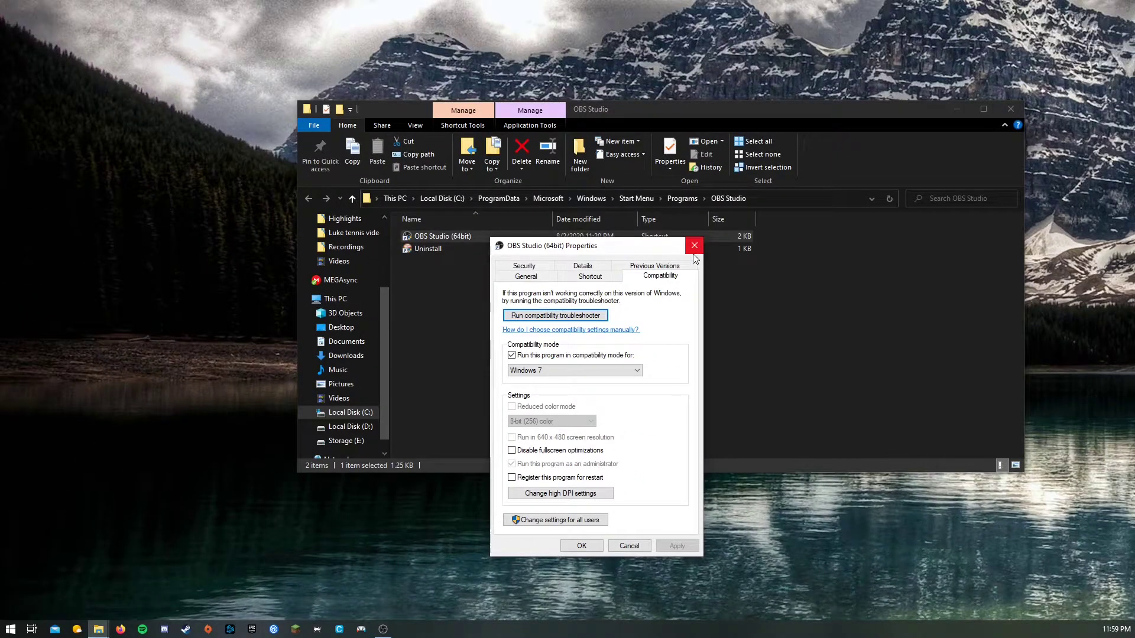
left_click(694, 252)
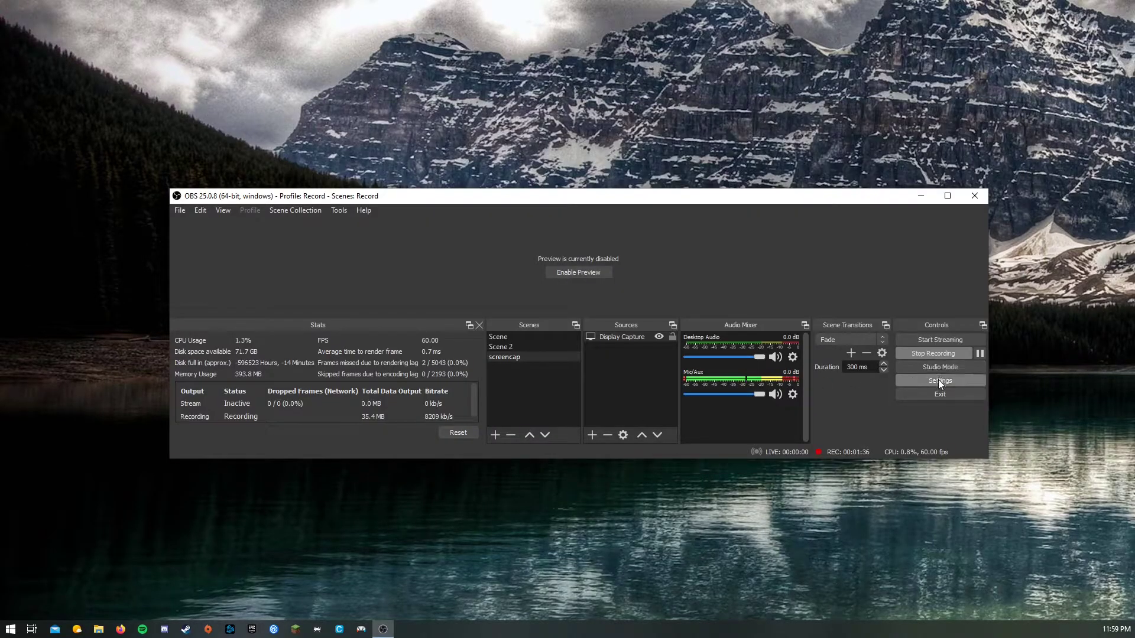
Switch to OBS, open its settings, and examine the streaming encoder options, including the available view modes.
left_click(893, 381)
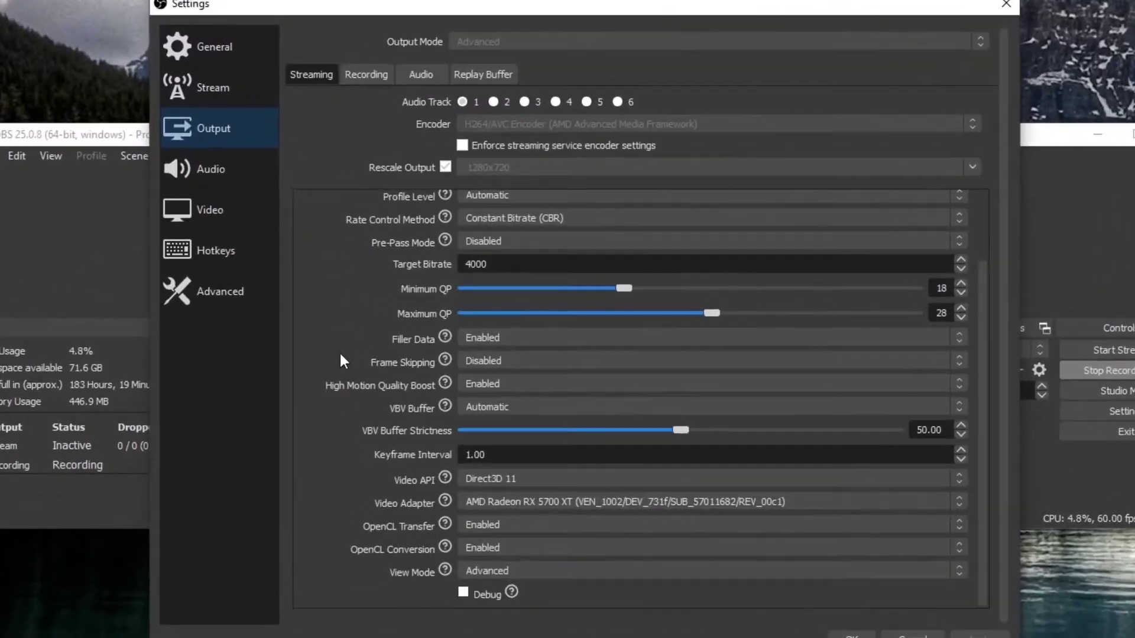
left_click(540, 570)
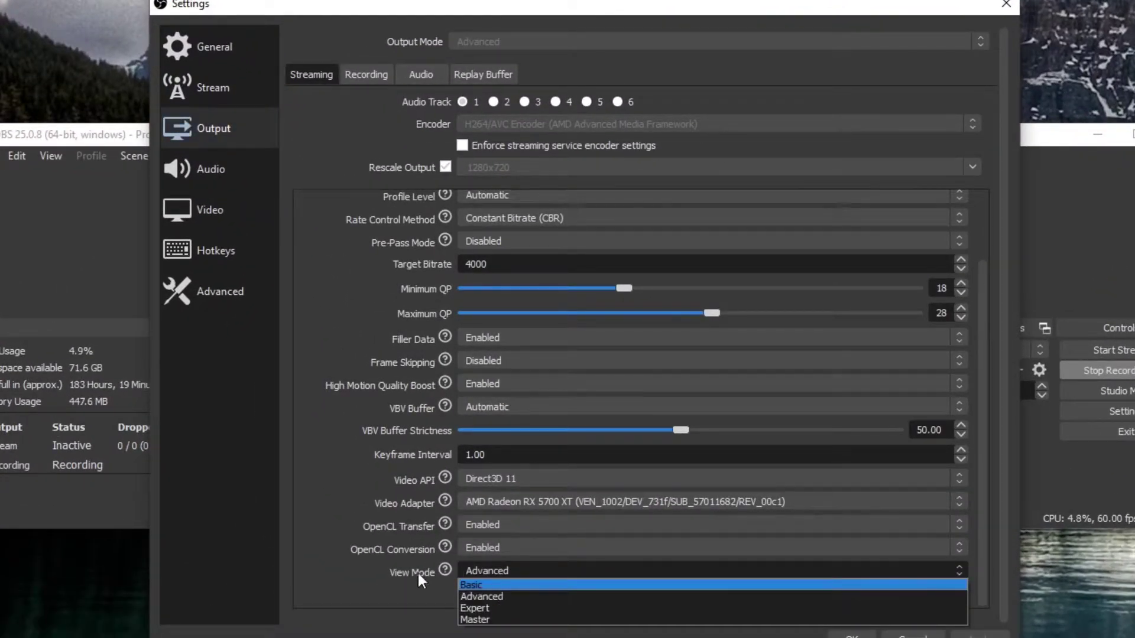
left_click(526, 584)
mouse_move(532, 239)
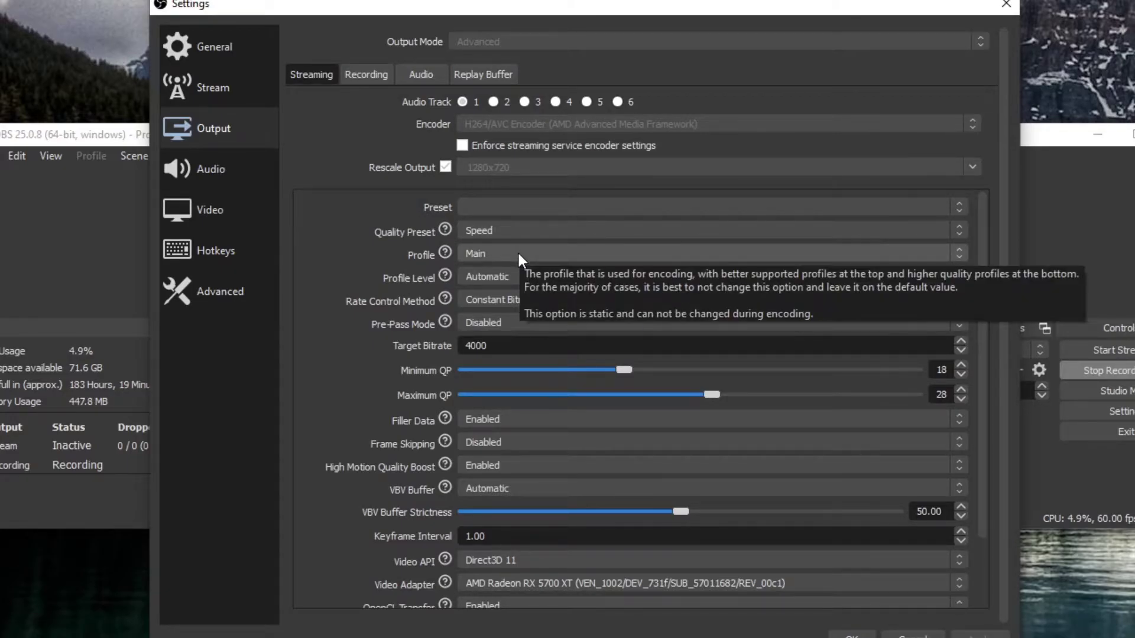
mouse_move(678, 283)
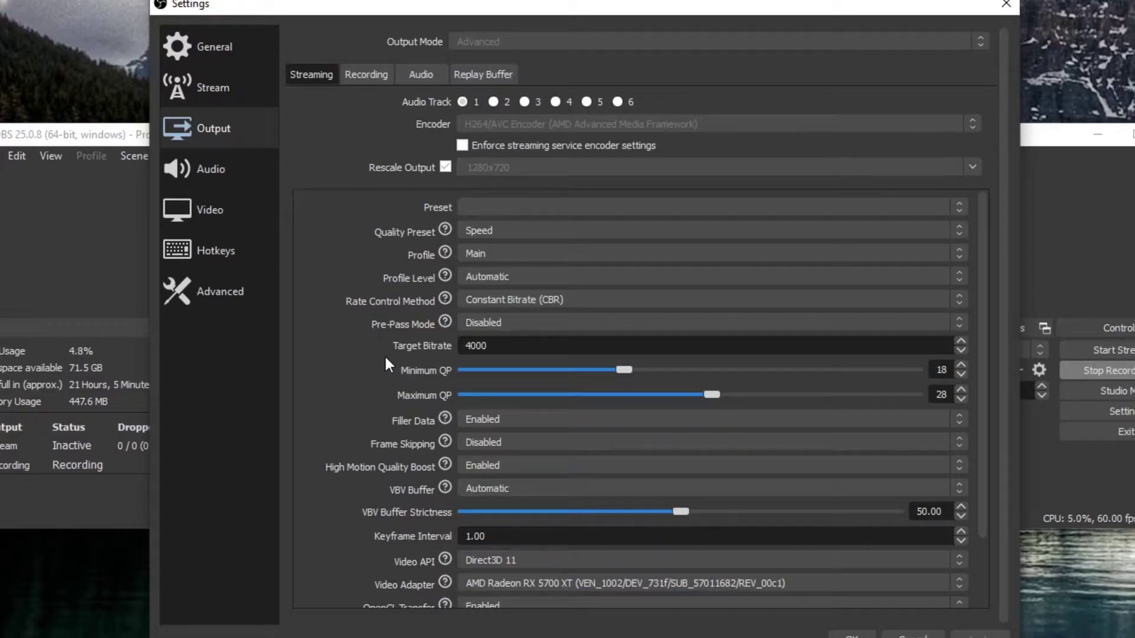
scroll(382, 356, "down", 3)
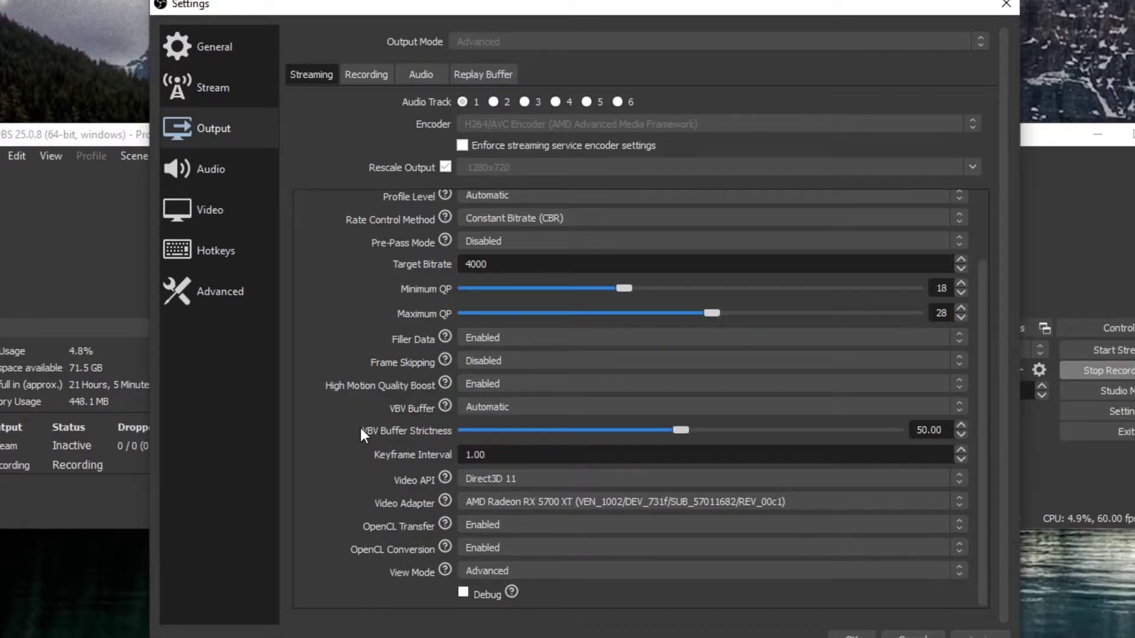
mouse_move(361, 404)
scroll(336, 364, "up", 3)
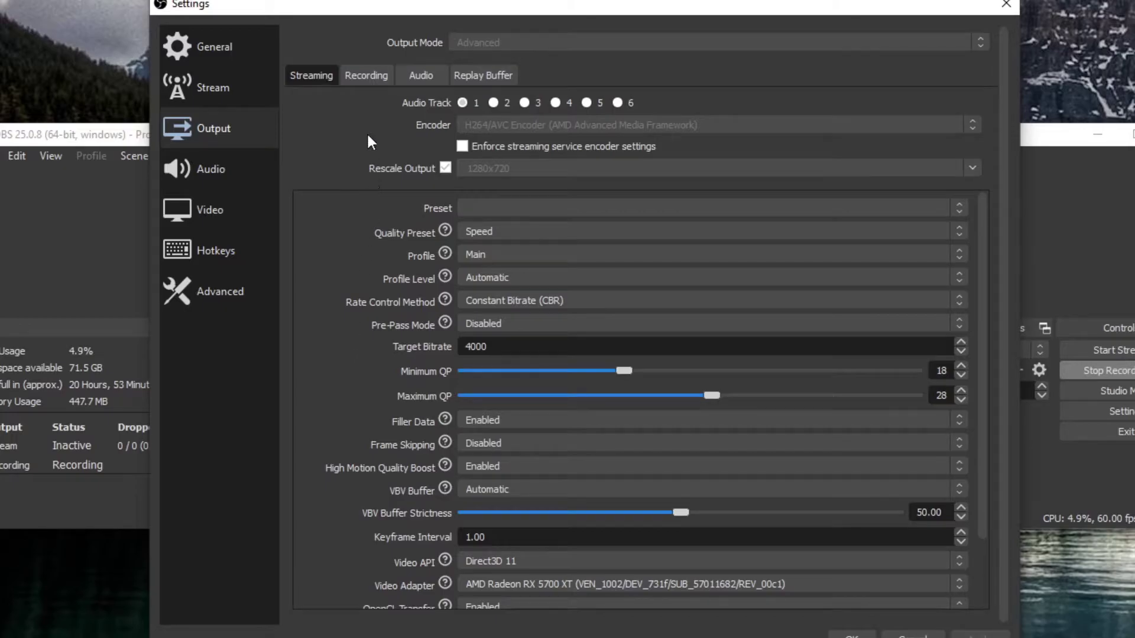
Compare the recording encoder options with the streaming ones, from quality preset and target bitrate to the video adapter.
left_click(346, 74)
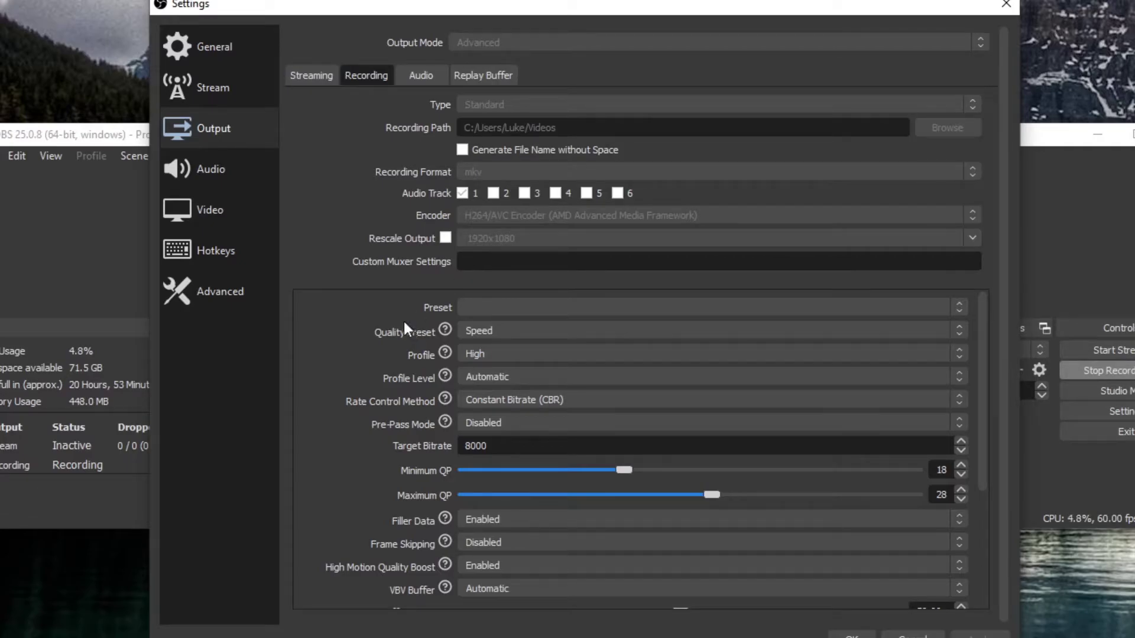
left_click(318, 78)
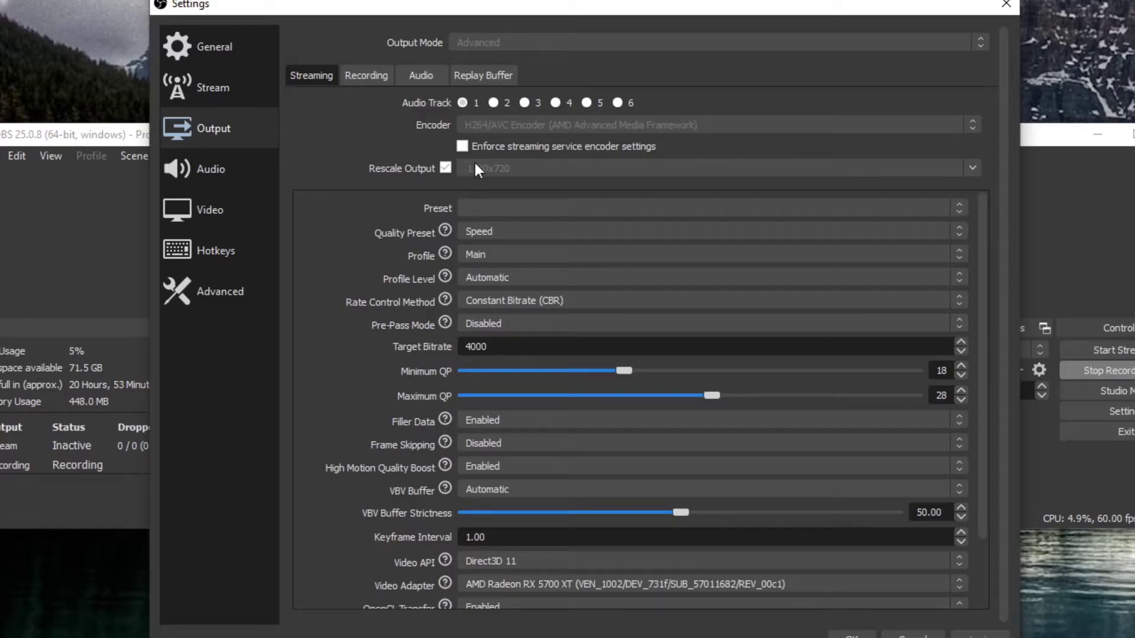
left_click(373, 80)
scroll(331, 438, "down", 3)
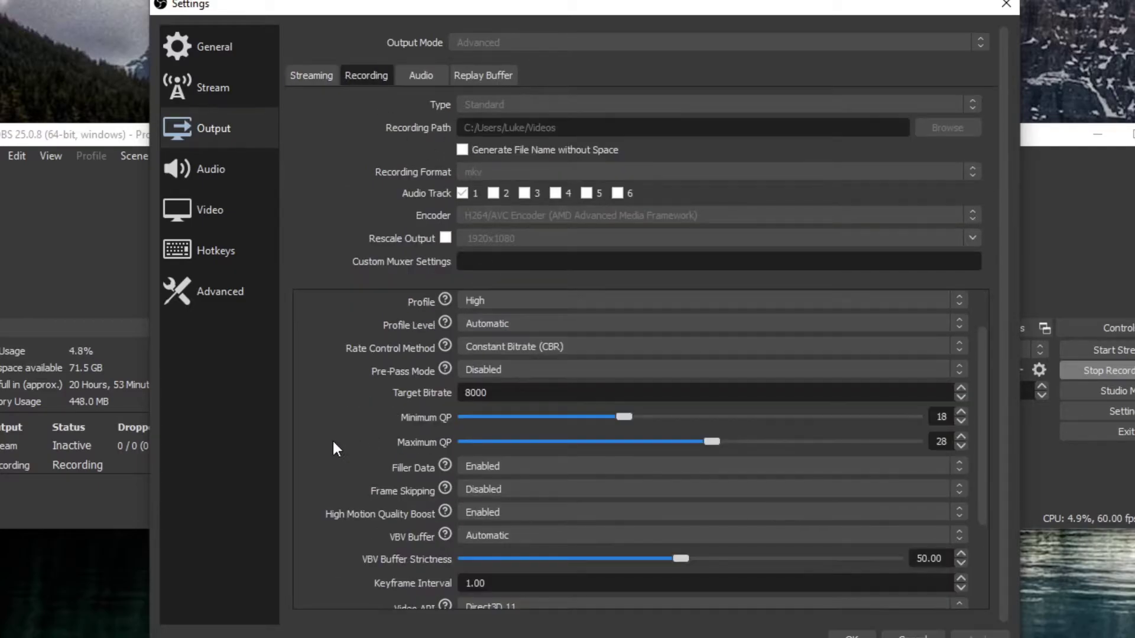
scroll(363, 431, "down", 1)
scroll(362, 432, "up", 3)
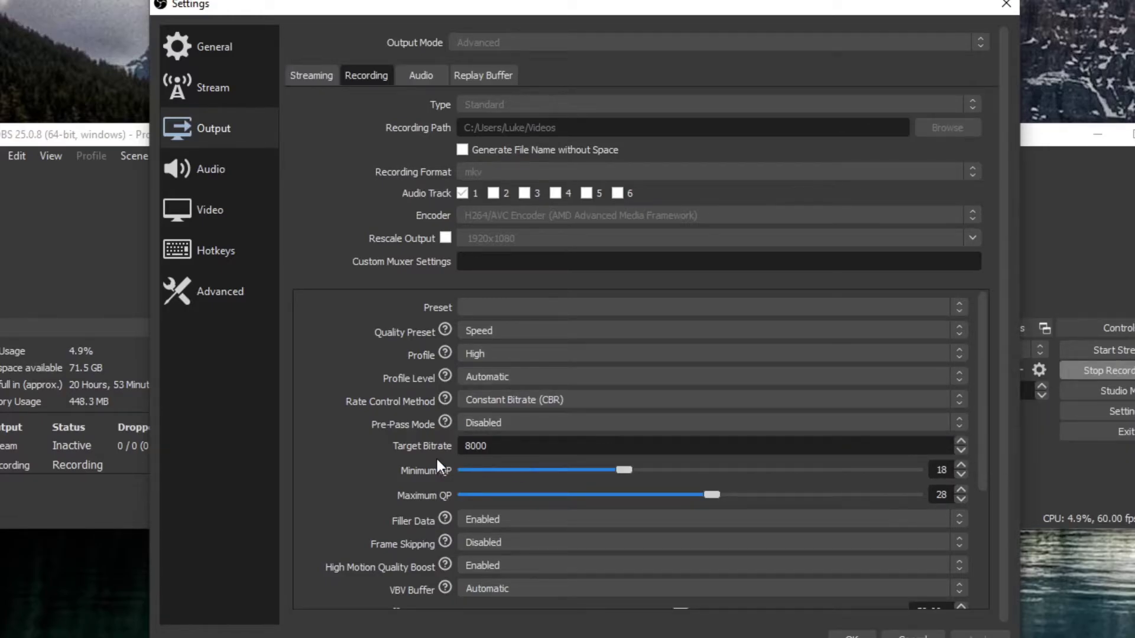
scroll(353, 453, "down", 2)
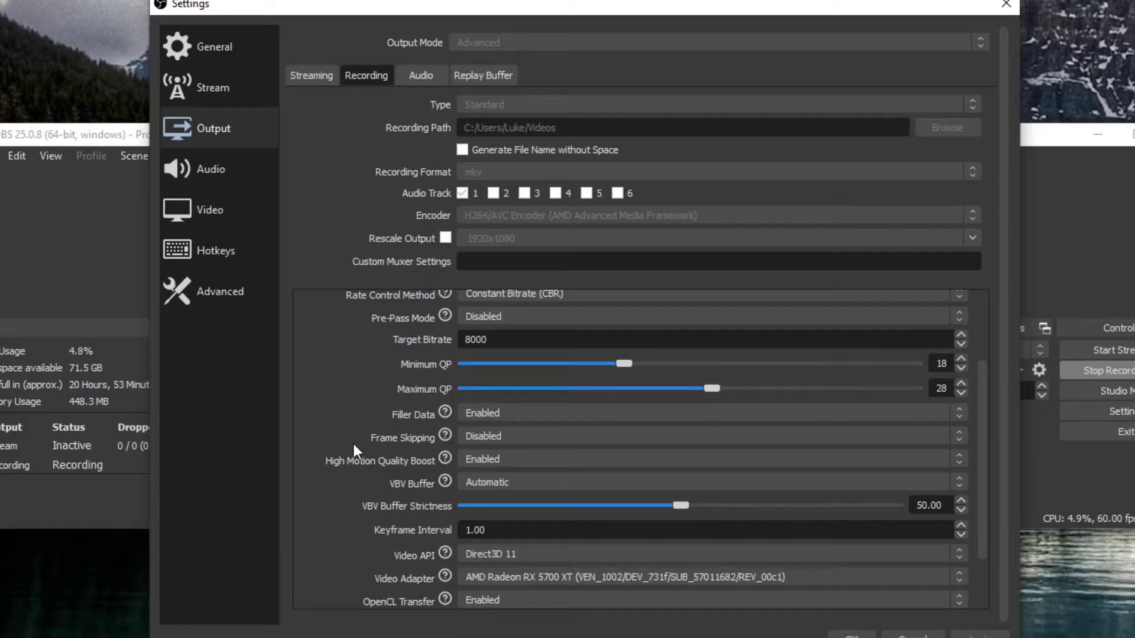
scroll(360, 417, "up", 2)
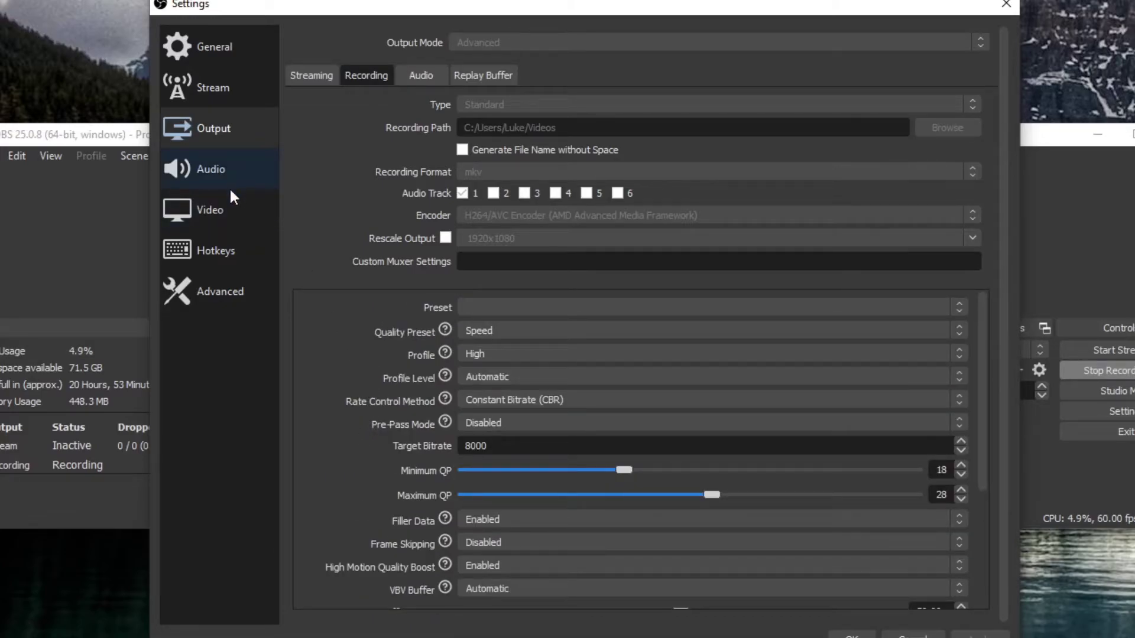
Check the video resolution, frame rate and advanced process priority settings, and close the settings.
left_click(228, 211)
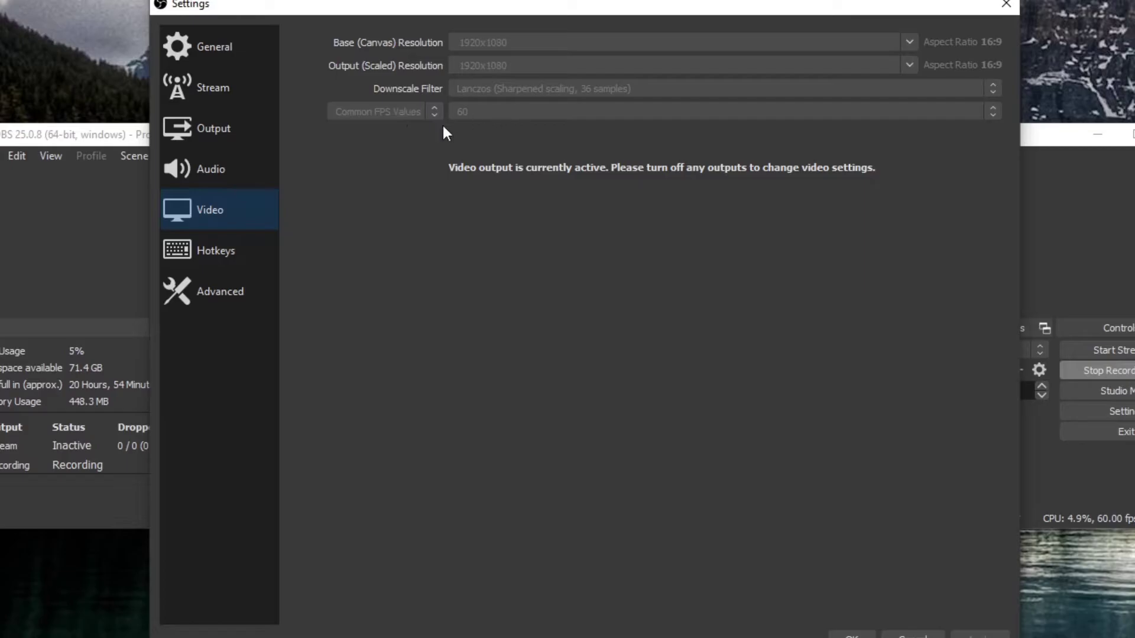
key("Down")
key("Down")
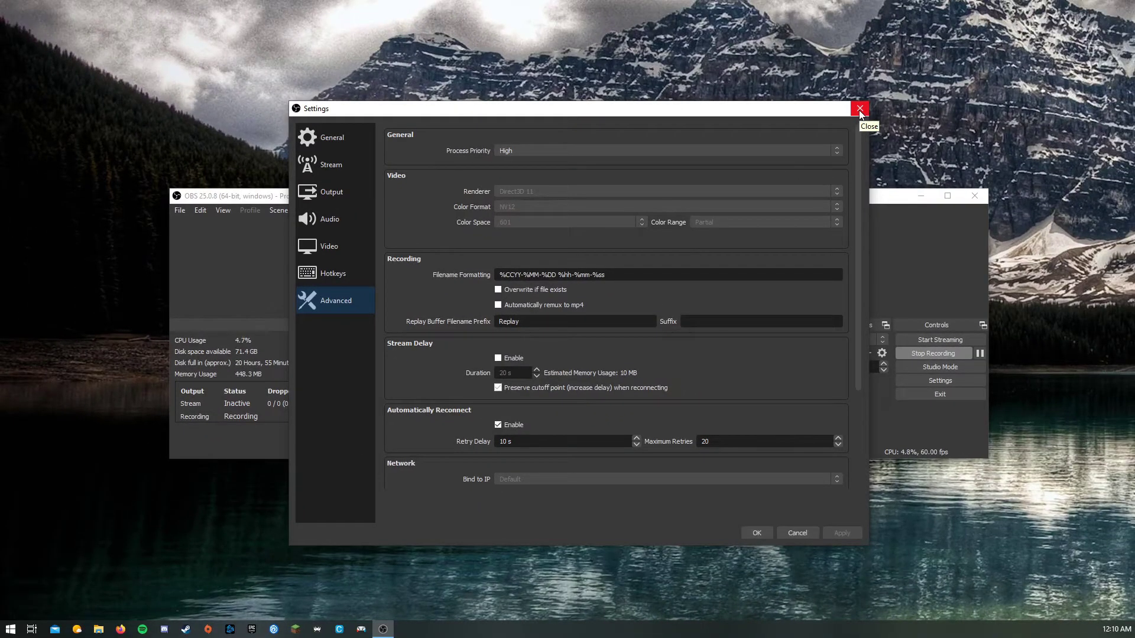
left_click(859, 110)
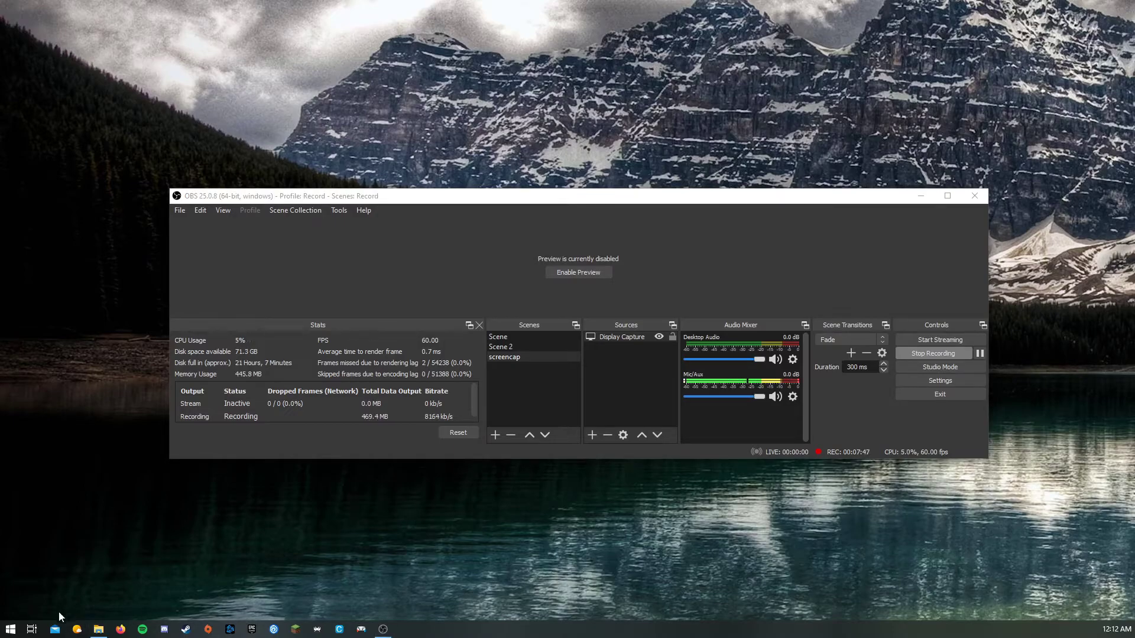
Switch to Firefox and examine the release notes and downloadable installers on the obs-amd-encoder GitHub releases page.
left_click(120, 630)
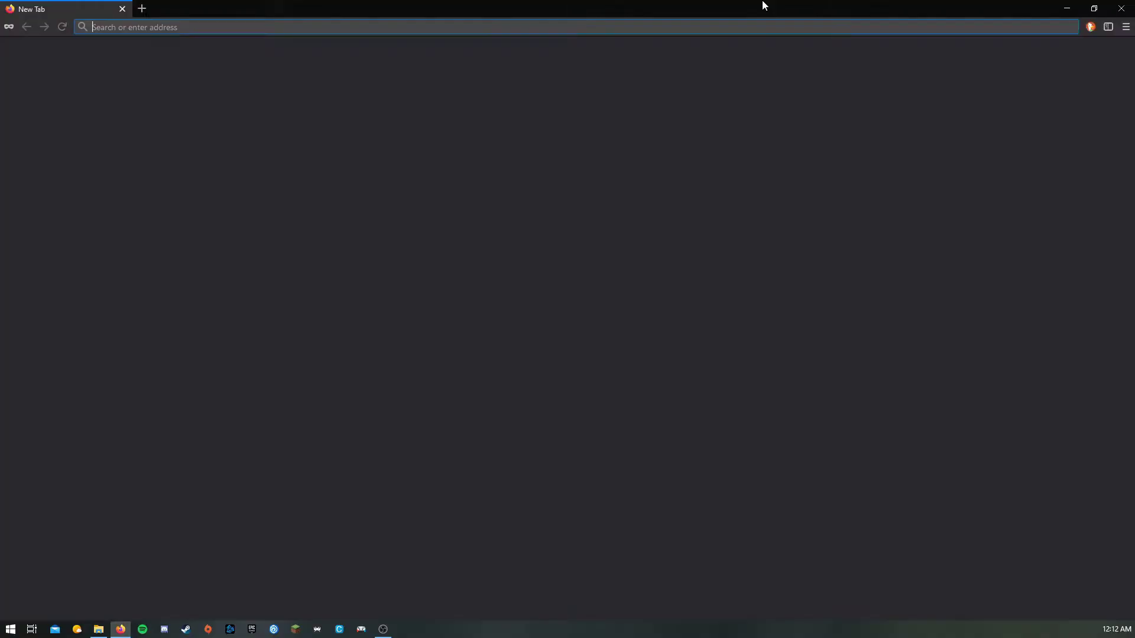
left_click(1067, 8)
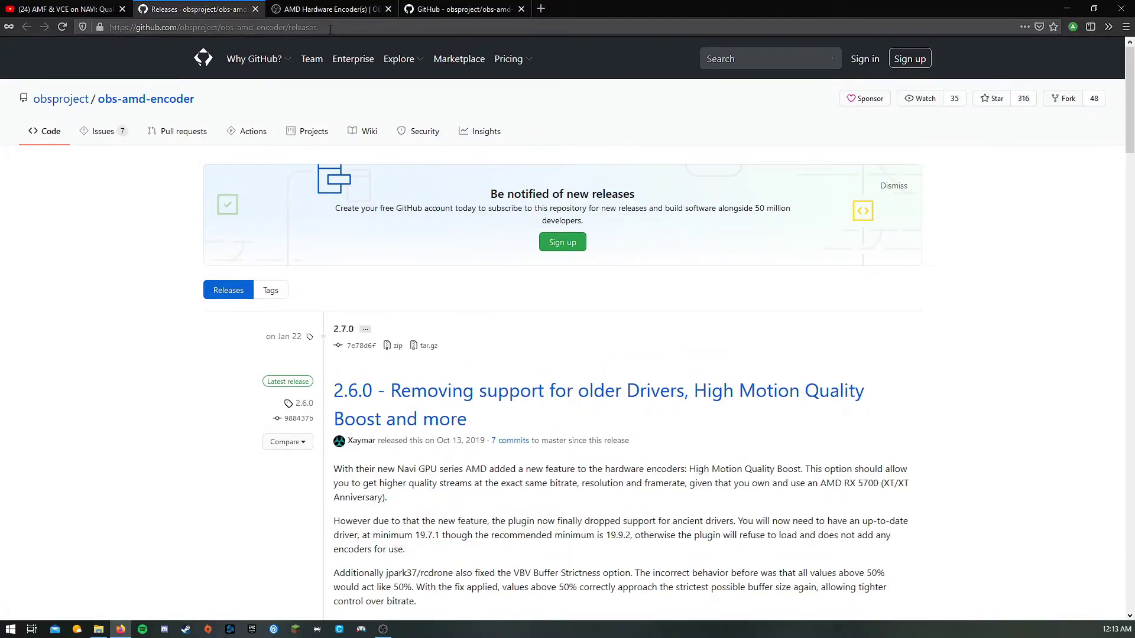
left_click(330, 27)
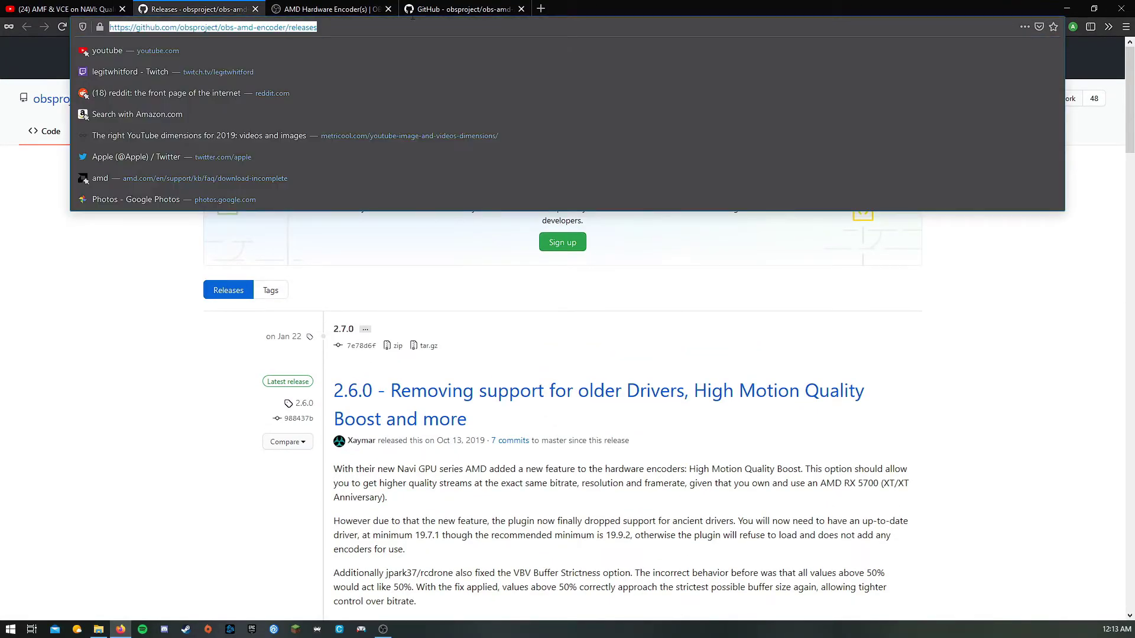
left_click(19, 296)
scroll(390, 371, "down", 7)
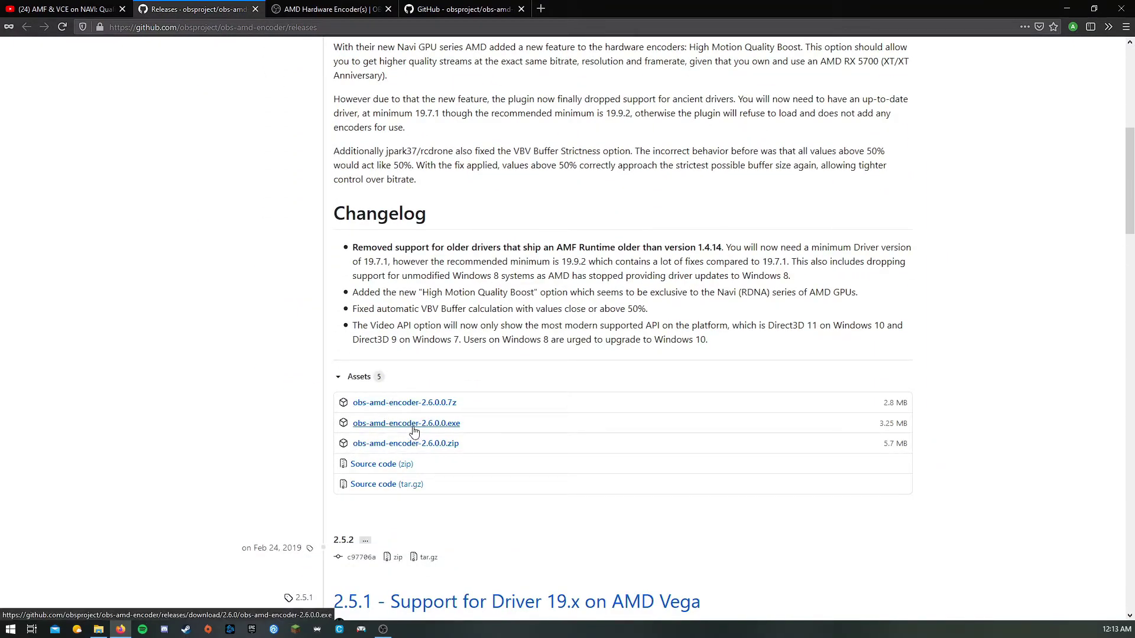
scroll(171, 243, "up", 4)
scroll(157, 223, "up", 3)
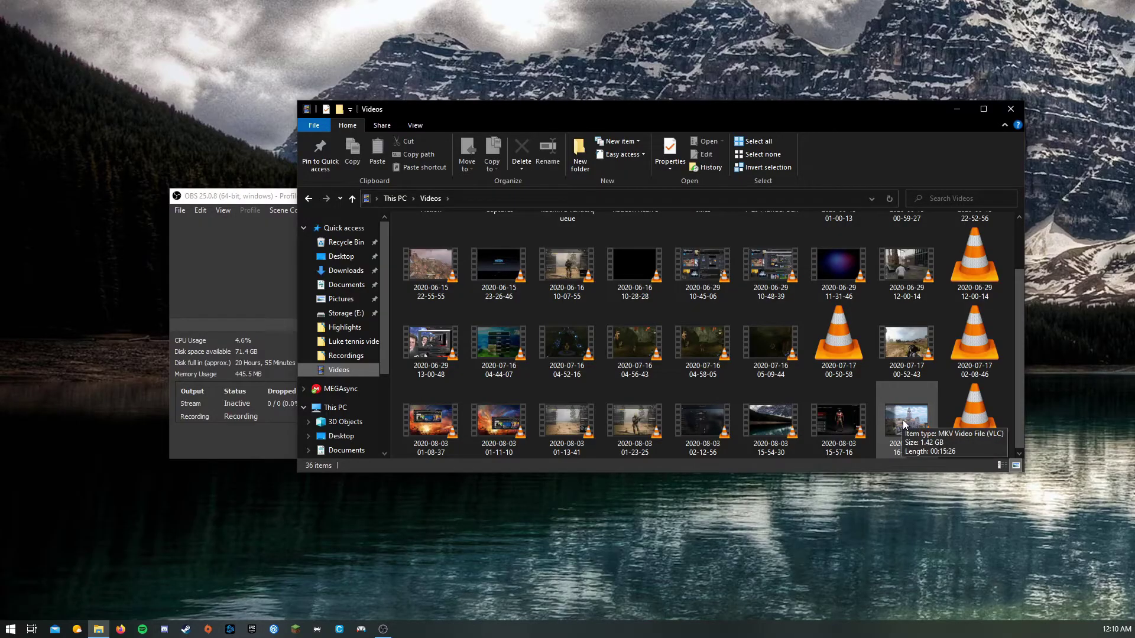
double_click(903, 424)
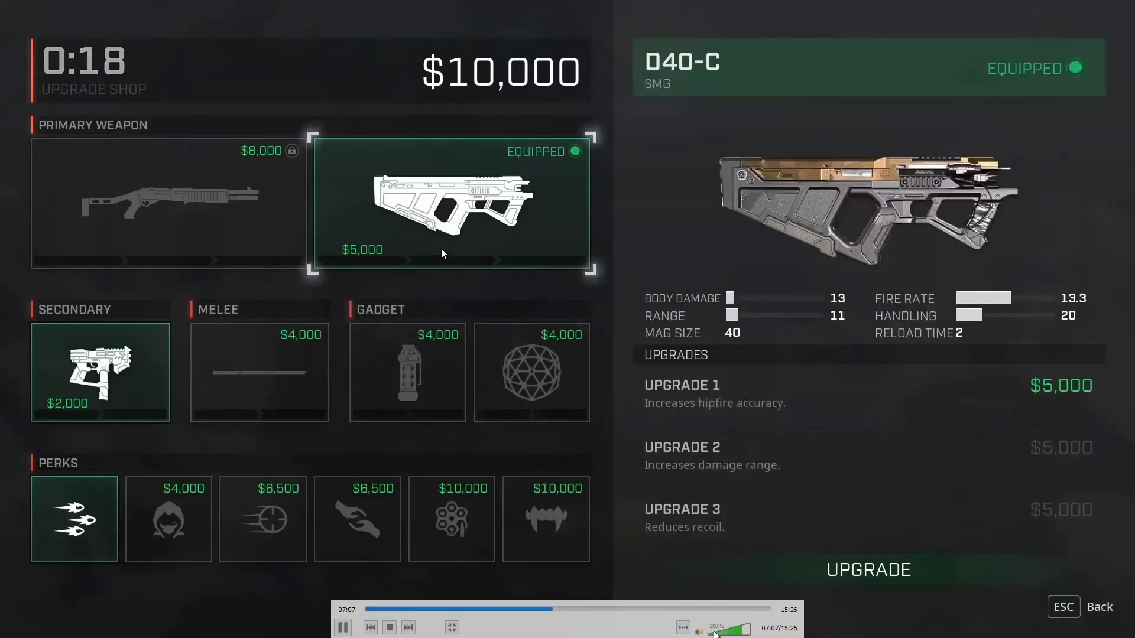
left_click_drag(743, 632, 686, 622)
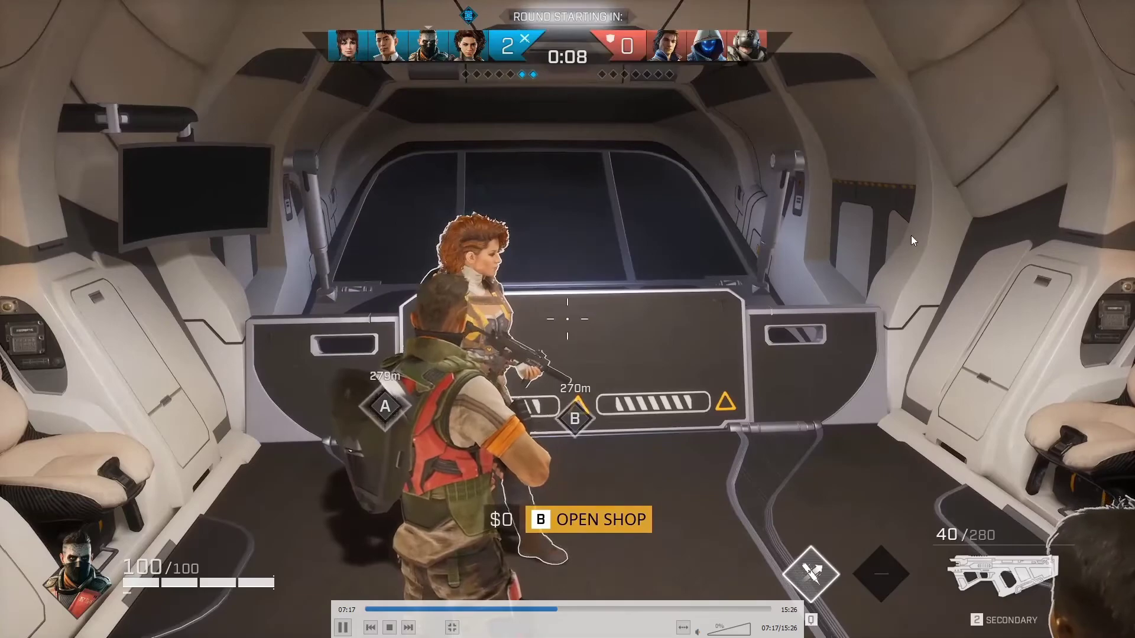
double_click(800, 169)
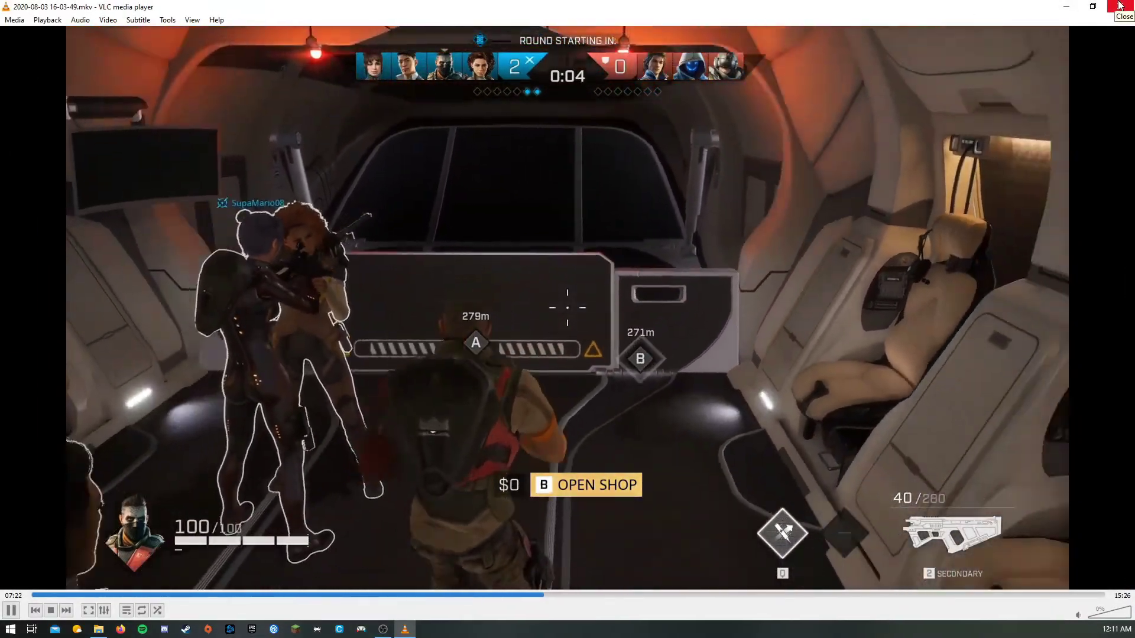
left_click(1119, 5)
left_click(773, 546)
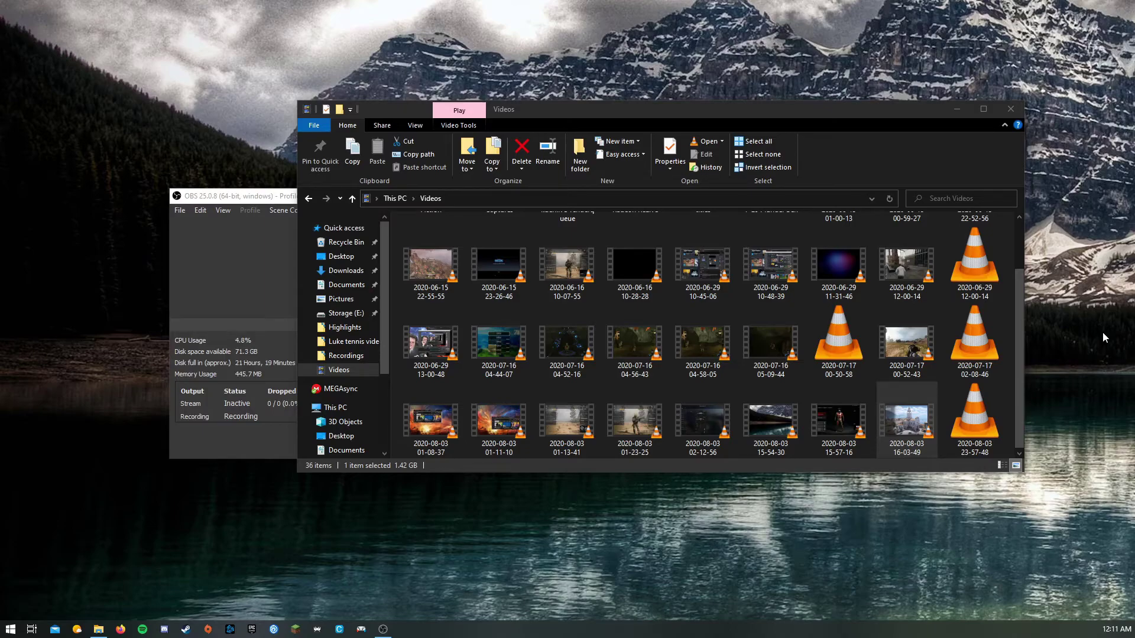
Switch back to OBS and stop the running recording.
left_click_drag(798, 111, 1134, 178)
key("alt+Tab")
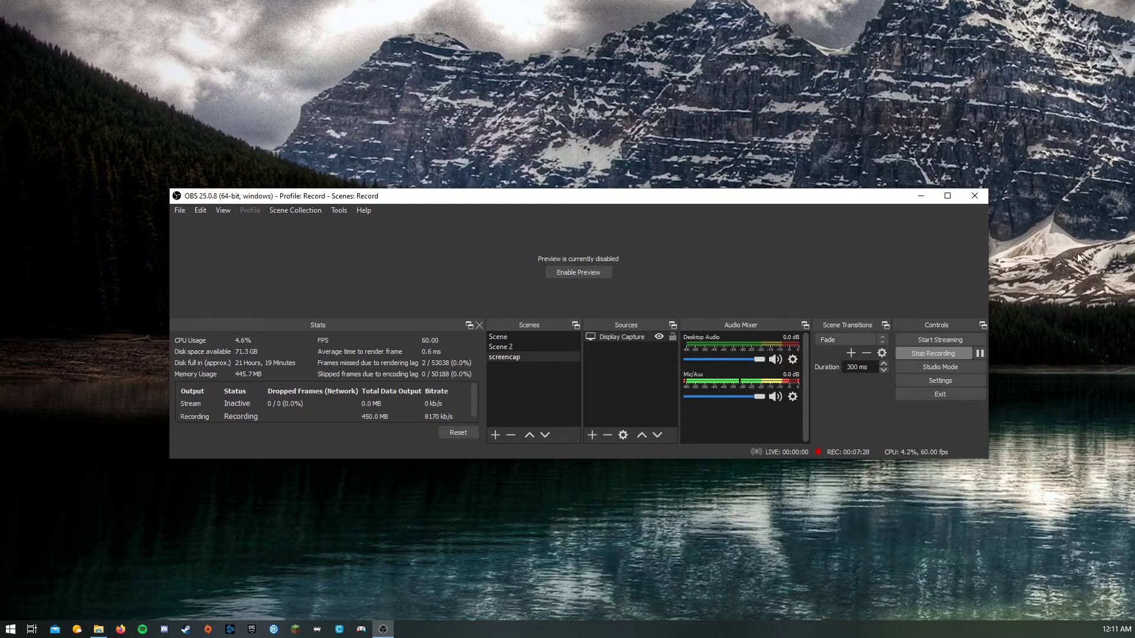
left_click_drag(219, 497, 243, 314)
left_click(924, 354)
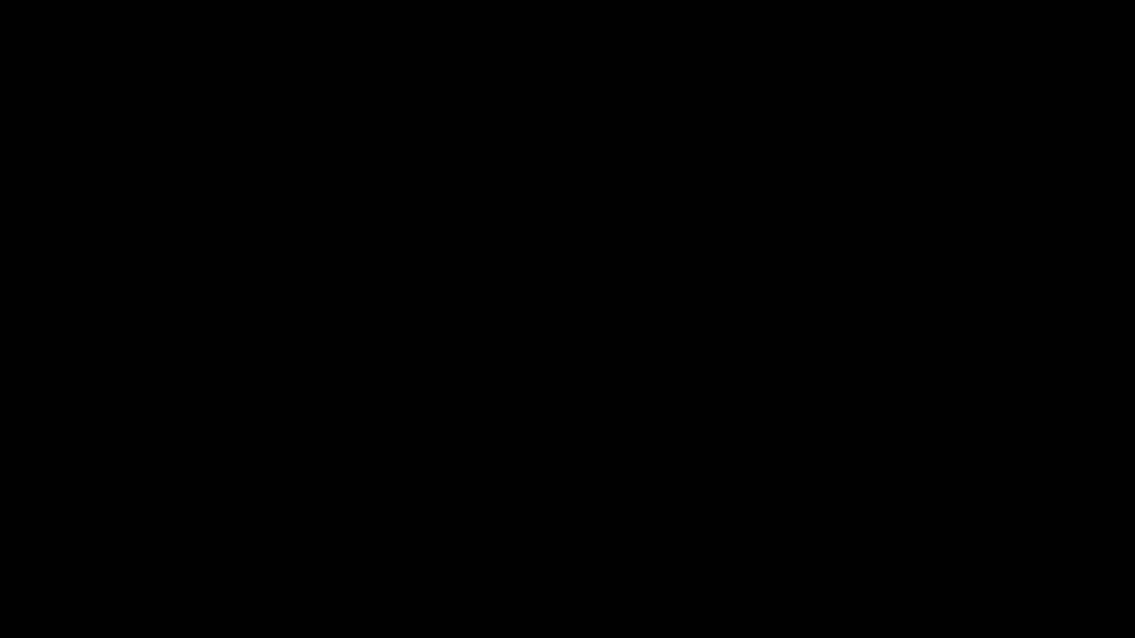